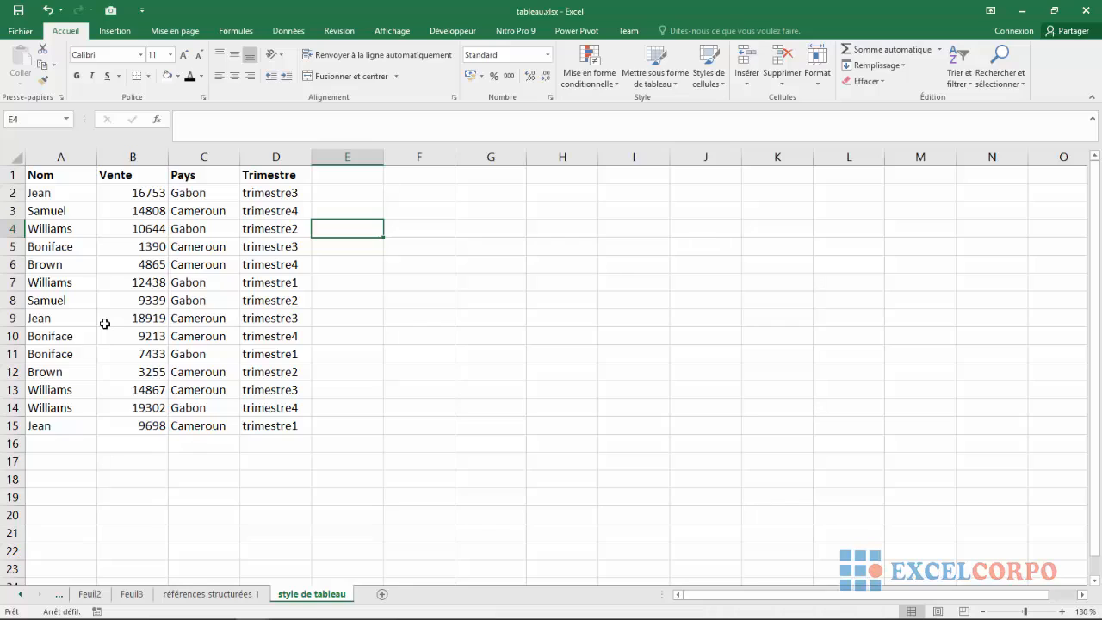
# Create a new table style for the sales data and give its second column stripe (Deuxième rangée de colonnes) a light green fill.
pyautogui.click(144, 252)
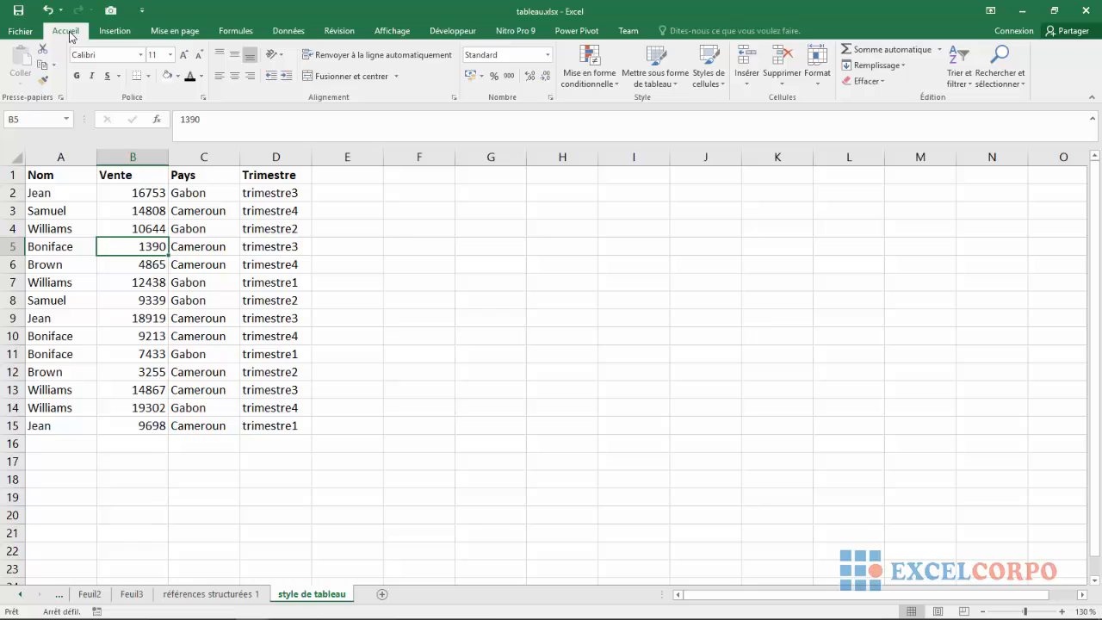
pyautogui.click(677, 86)
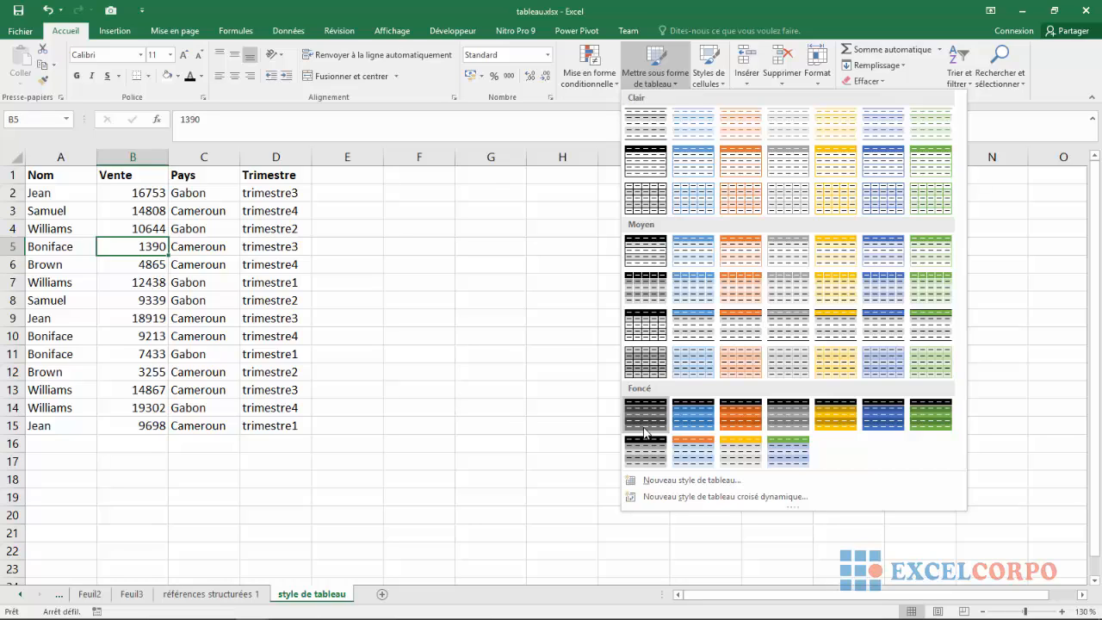
pyautogui.click(675, 481)
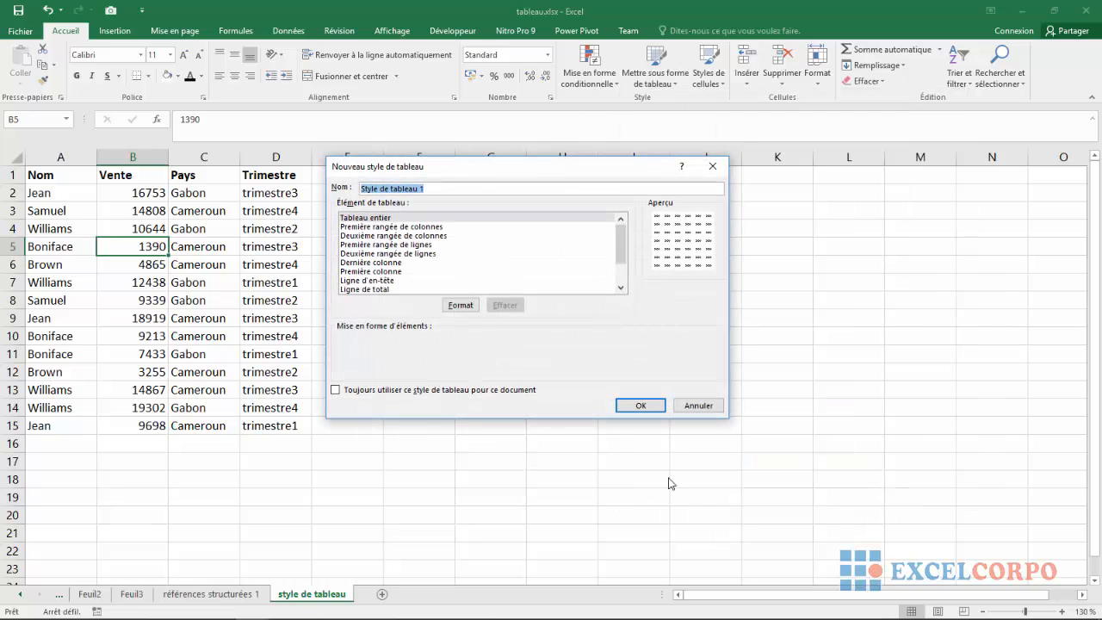
pyautogui.click(371, 219)
pyautogui.click(376, 227)
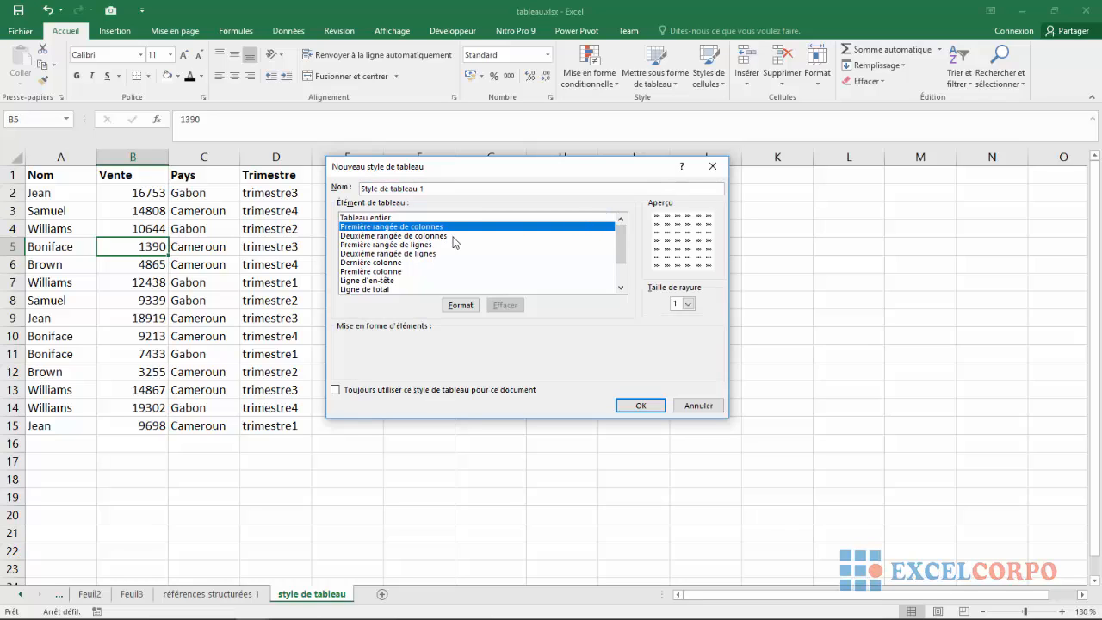
pyautogui.click(397, 235)
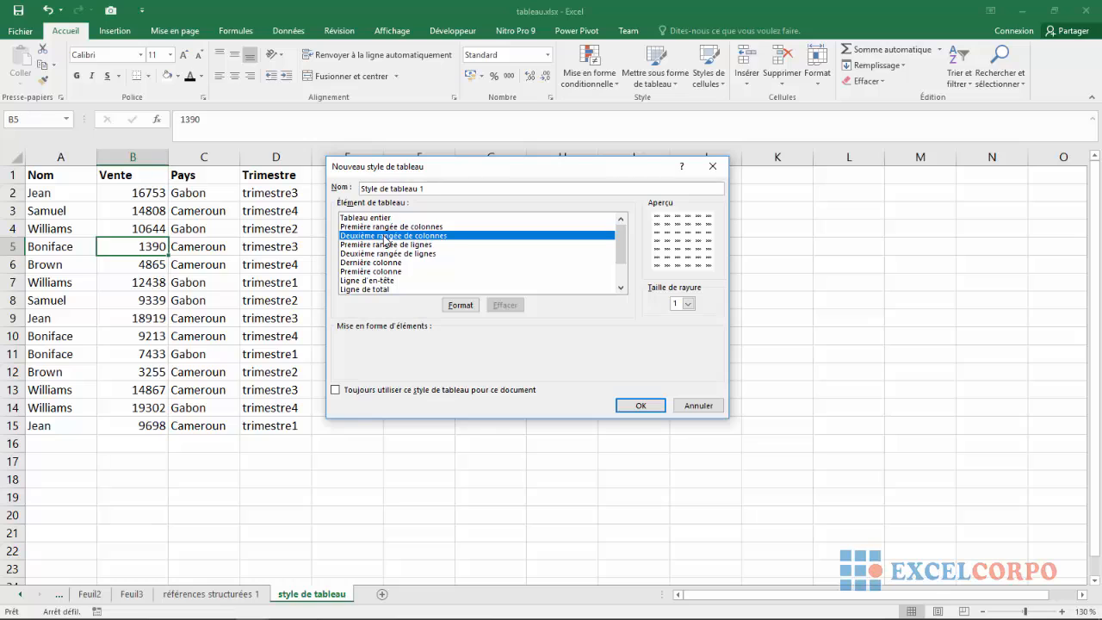
pyautogui.click(460, 305)
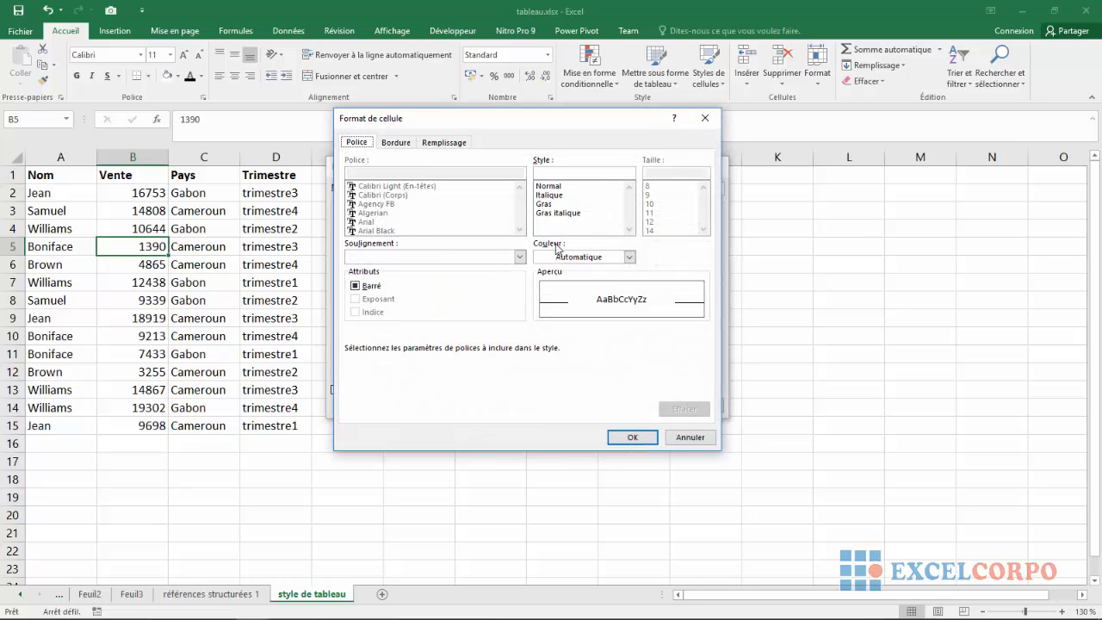
pyautogui.click(437, 144)
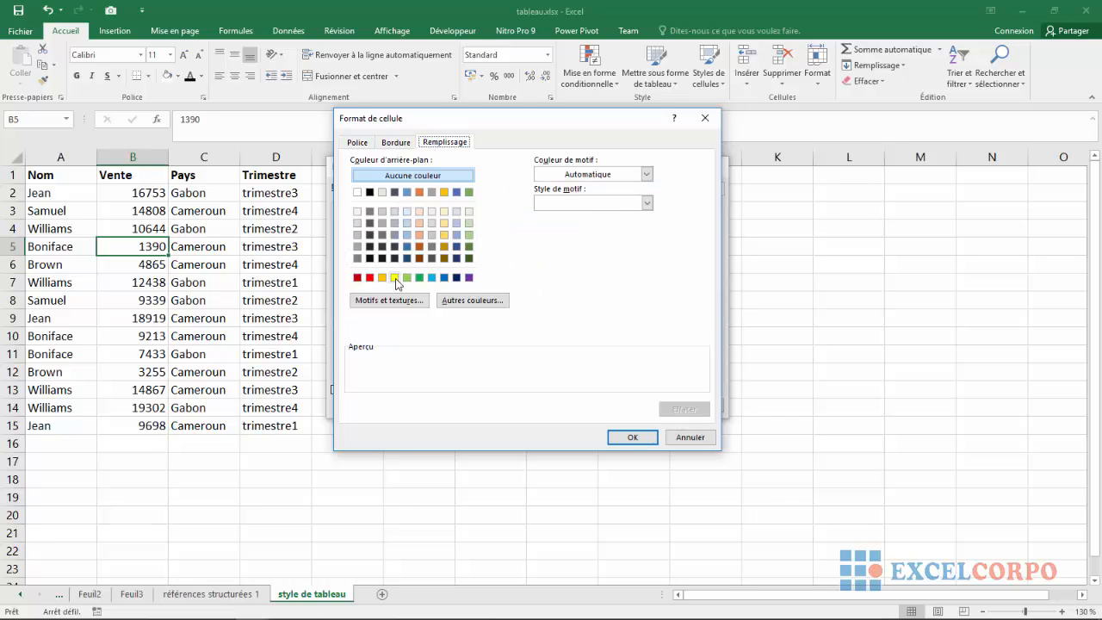
pyautogui.click(407, 278)
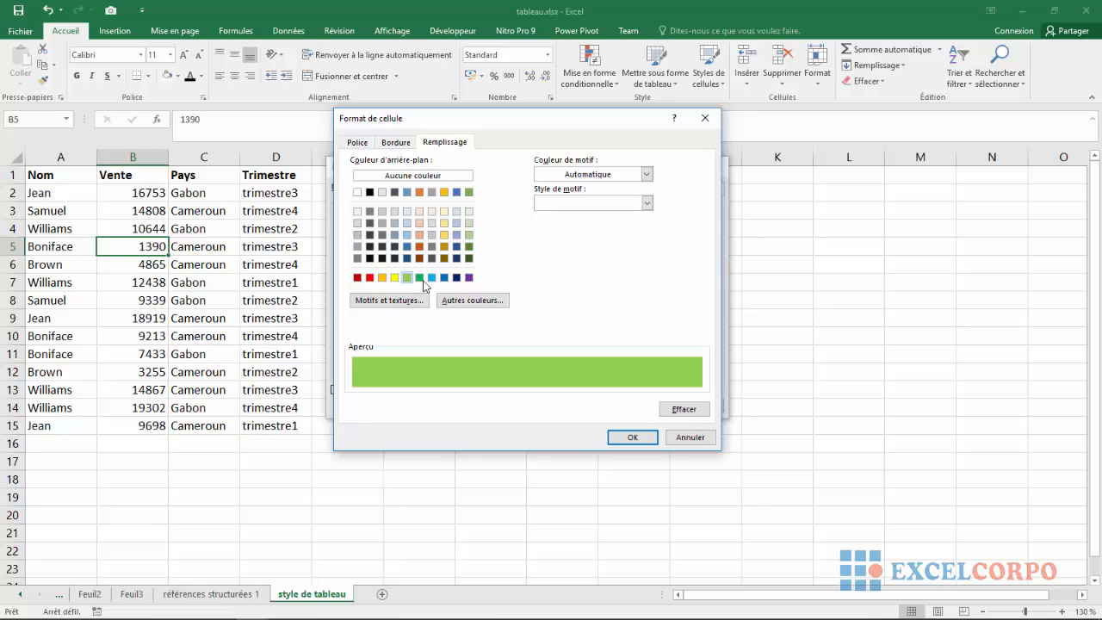
pyautogui.click(632, 437)
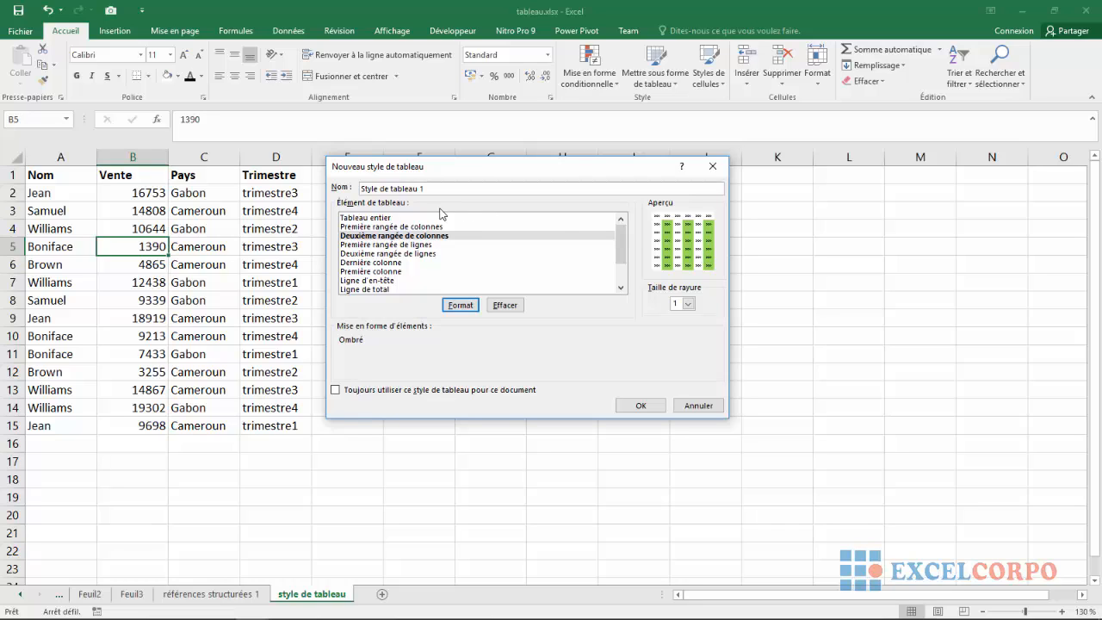
# Fill the new style's first row stripe (Première rangée de lignes) with light green.
pyautogui.click(380, 247)
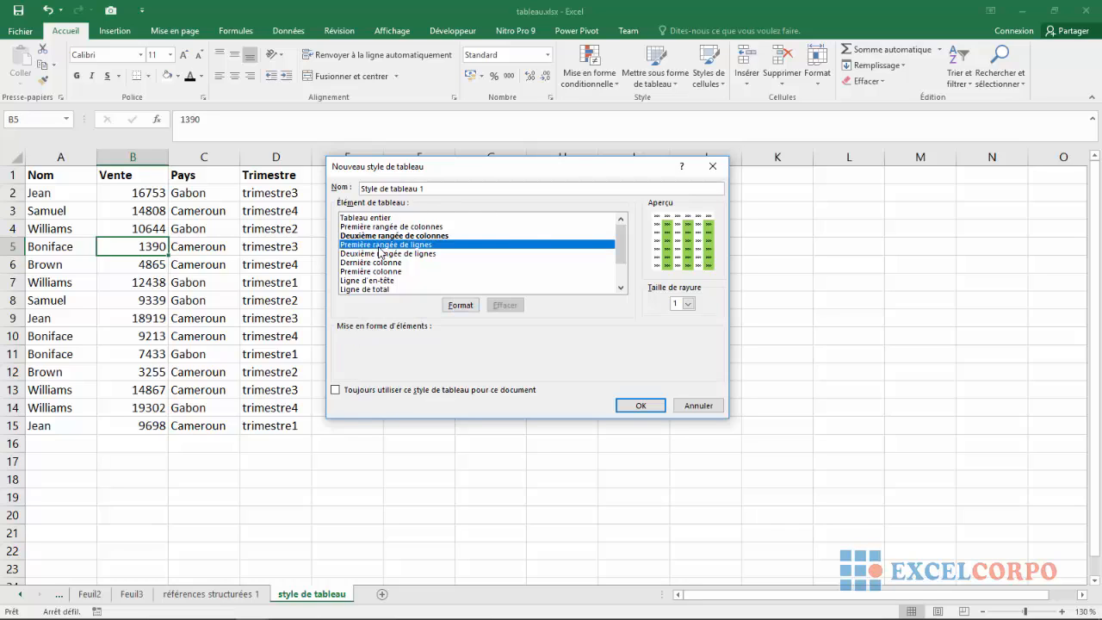
pyautogui.click(450, 303)
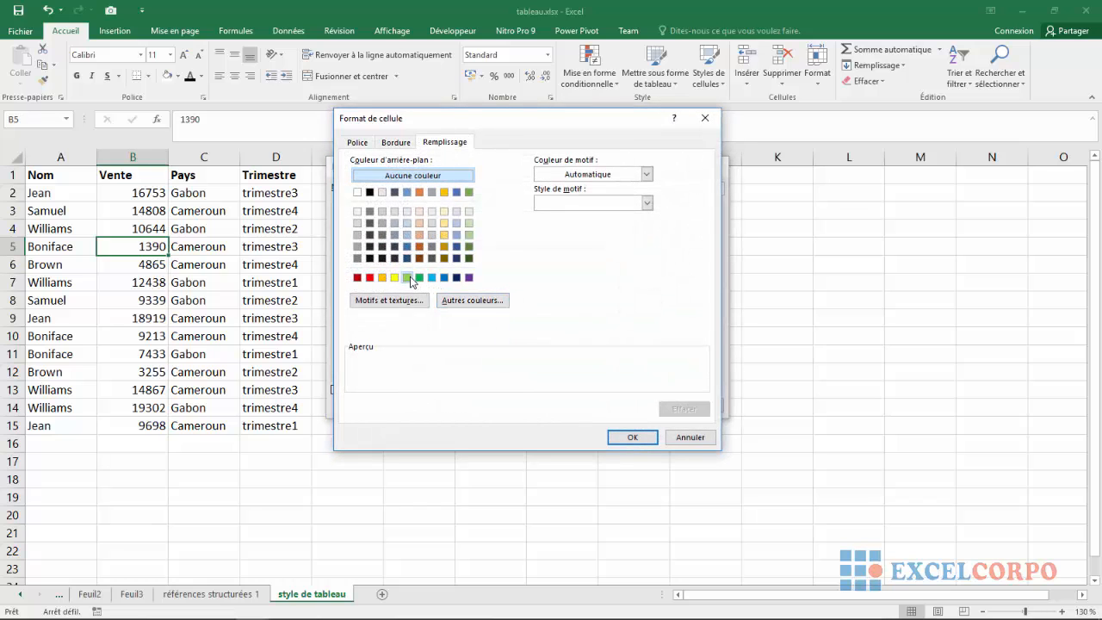
pyautogui.click(408, 277)
pyautogui.click(631, 437)
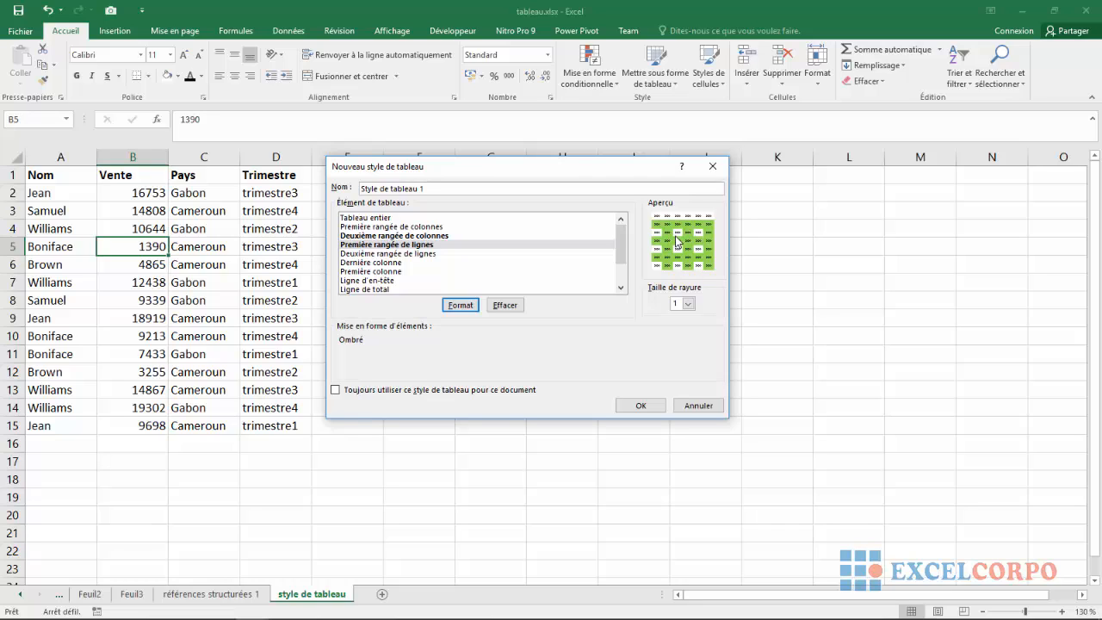
# Change the fill of the style's first row stripe (Première rangée de lignes) to light blue and save the new style.
pyautogui.click(400, 246)
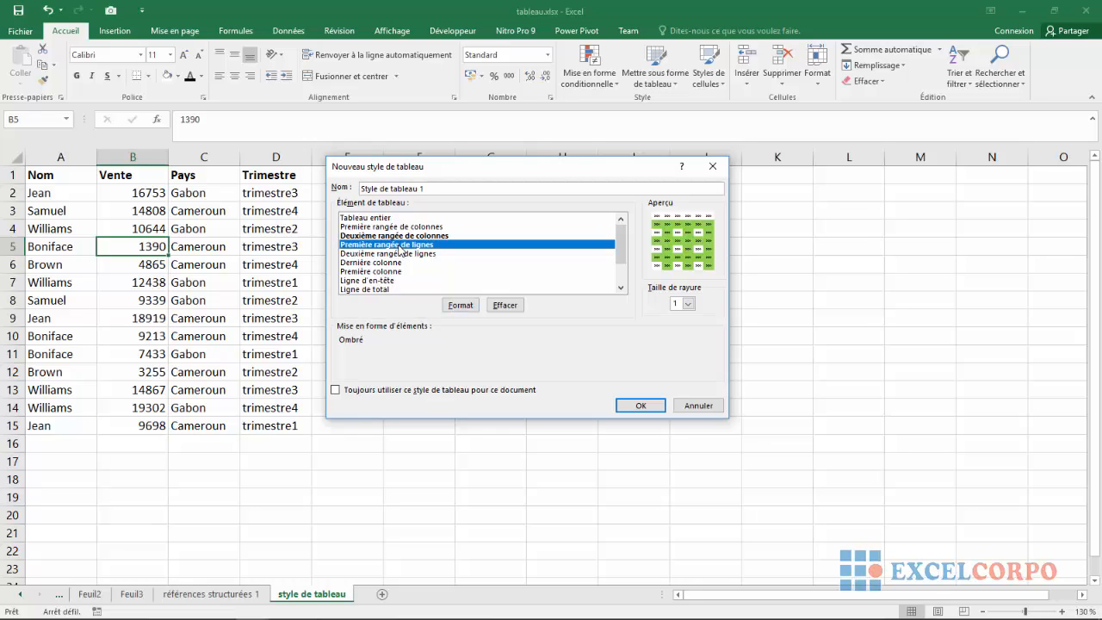
pyautogui.click(455, 307)
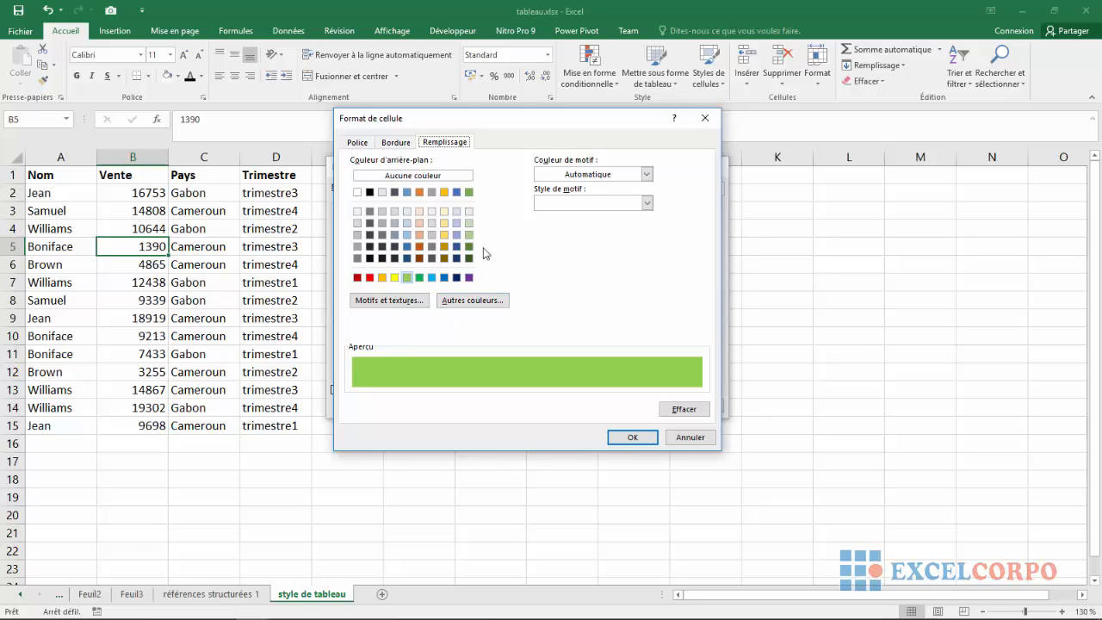
pyautogui.click(407, 222)
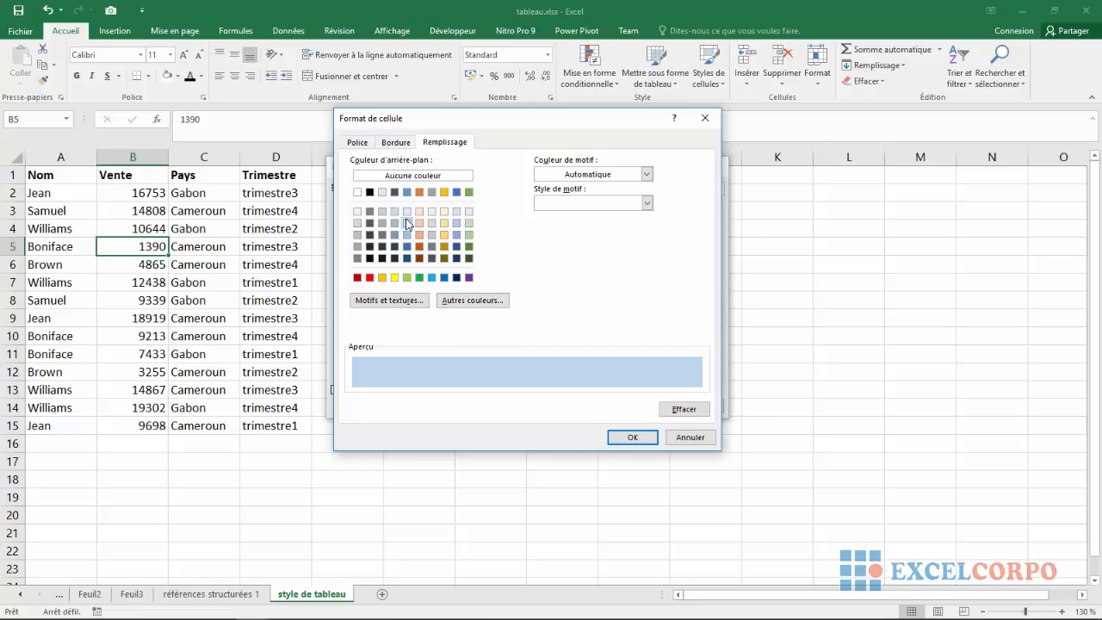
pyautogui.click(631, 437)
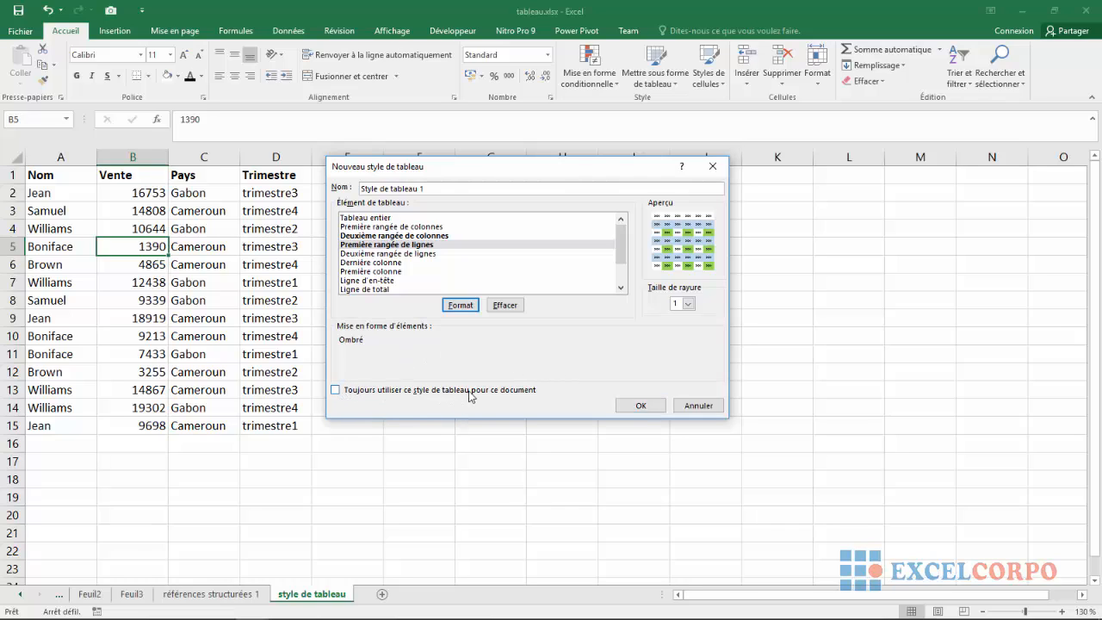
pyautogui.click(644, 407)
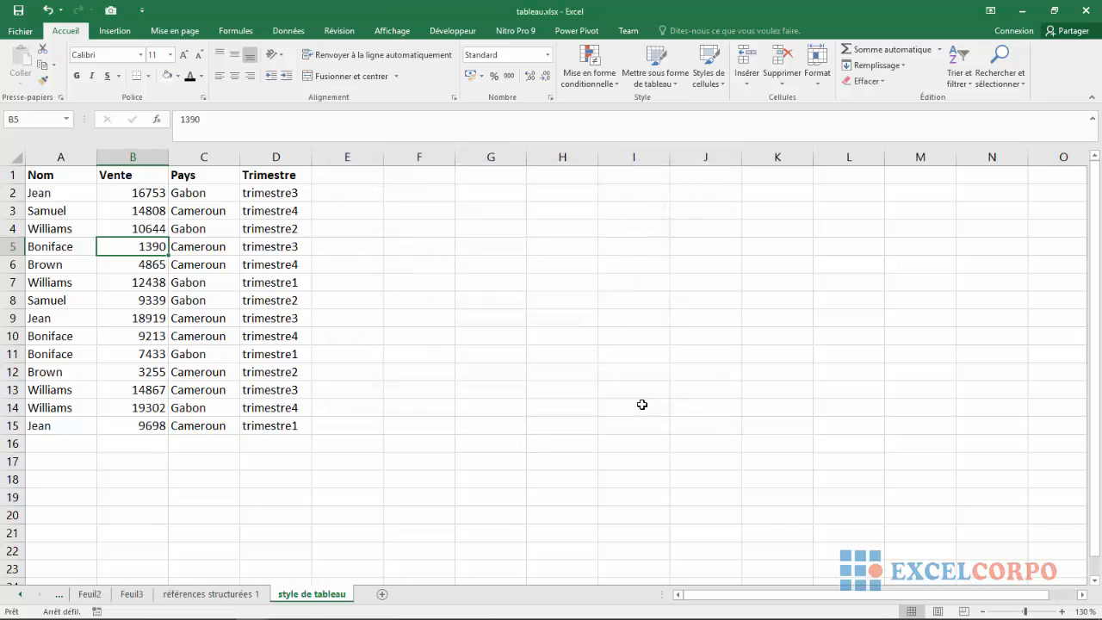
pyautogui.click(676, 82)
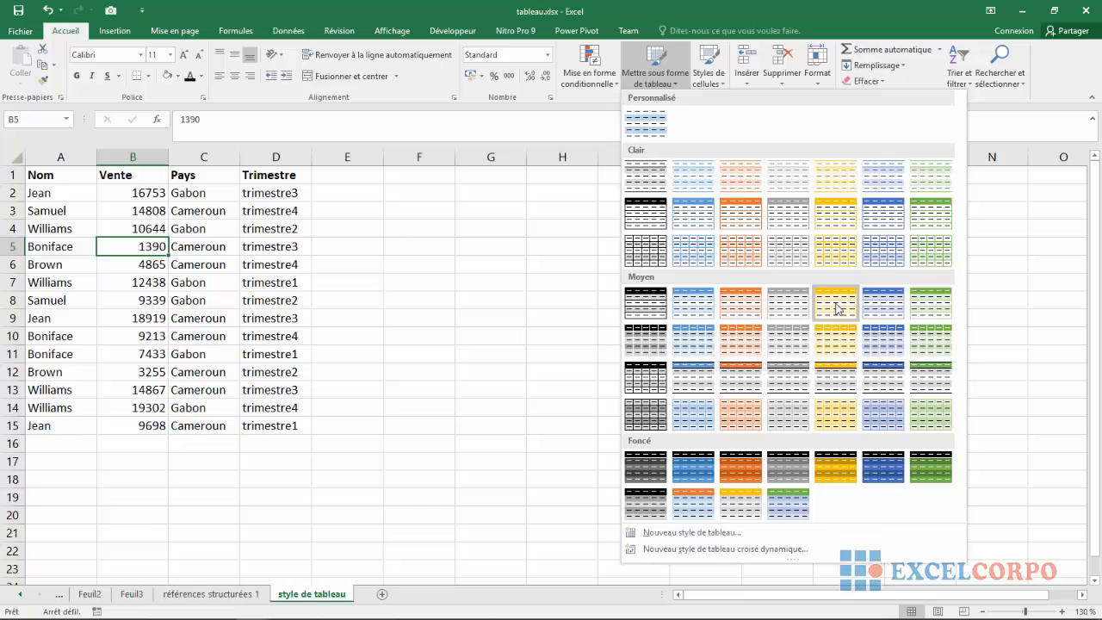
pyautogui.click(745, 315)
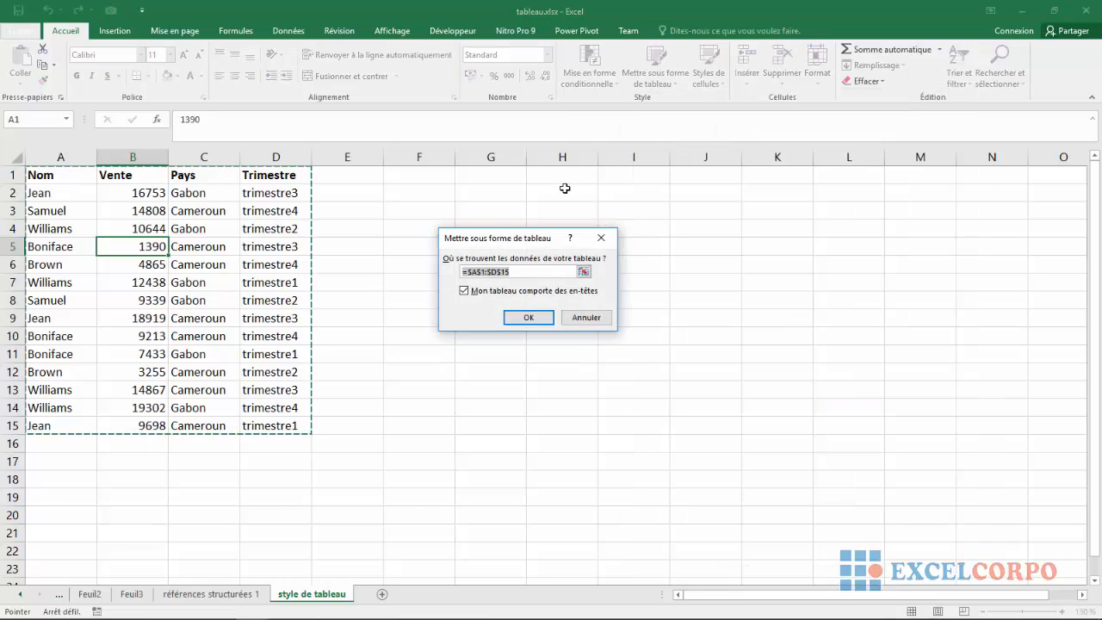
pyautogui.click(600, 237)
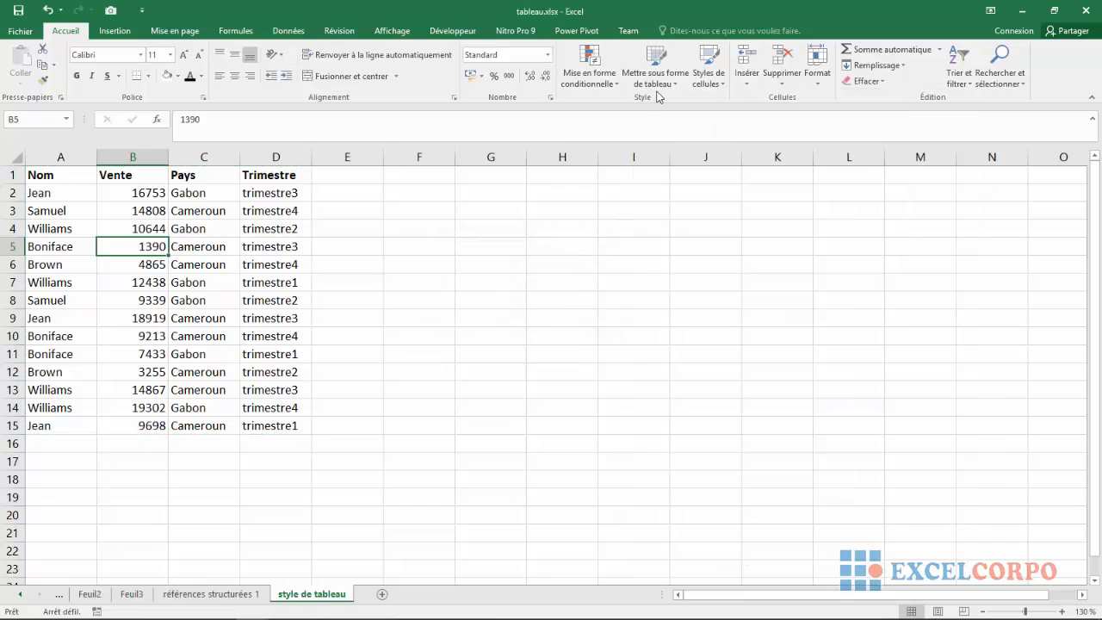
# Duplicate the orange table style in the first row of the Moyen group.
pyautogui.click(669, 88)
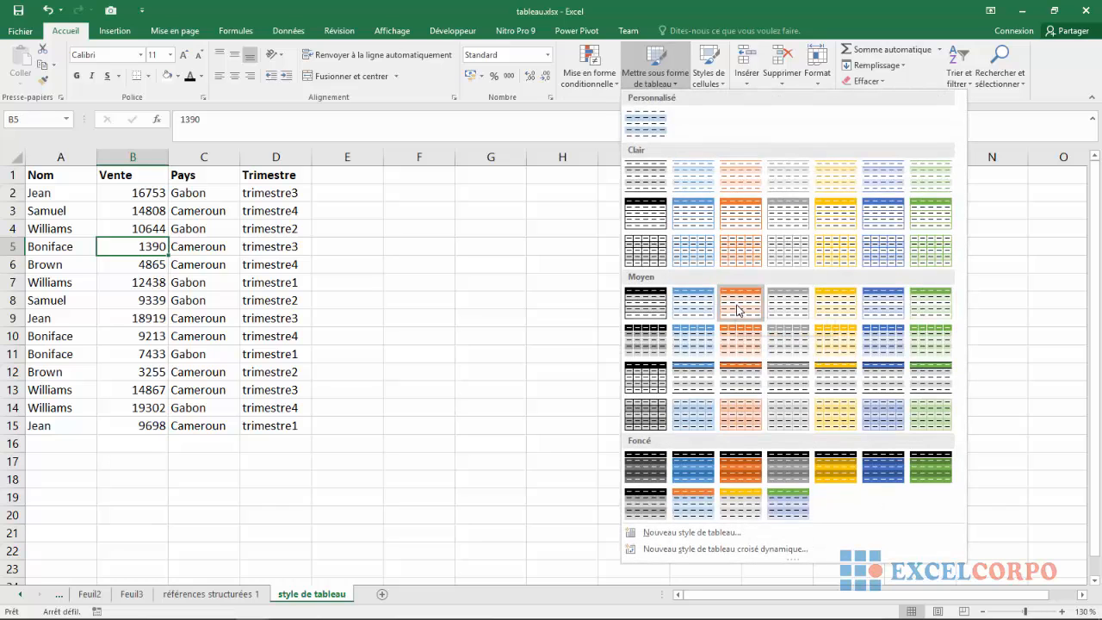
pyautogui.rightClick(736, 308)
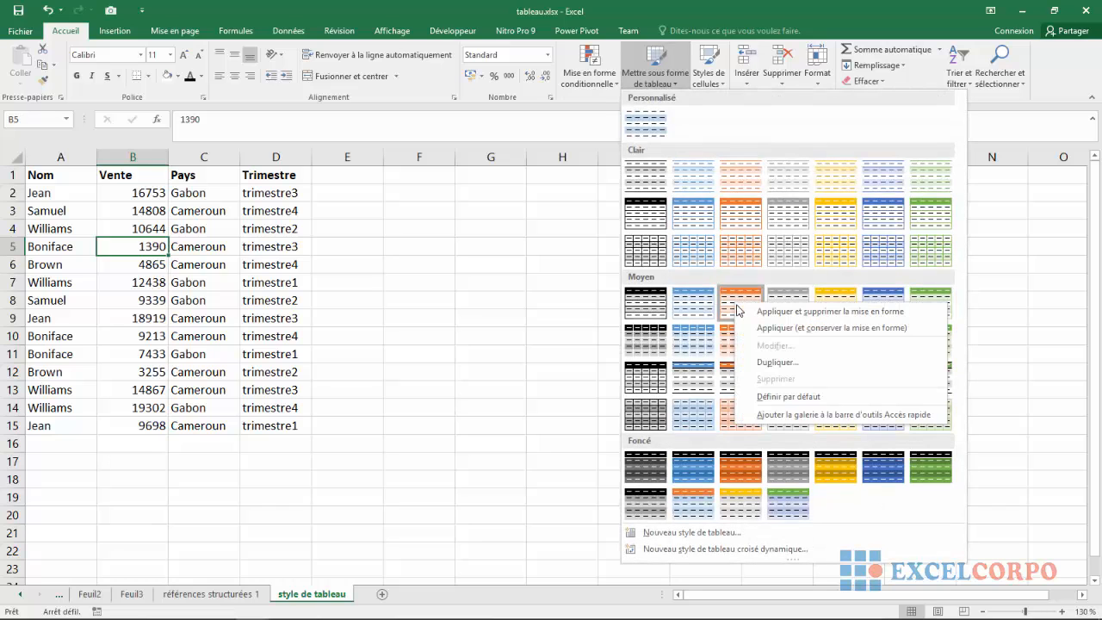
pyautogui.click(774, 363)
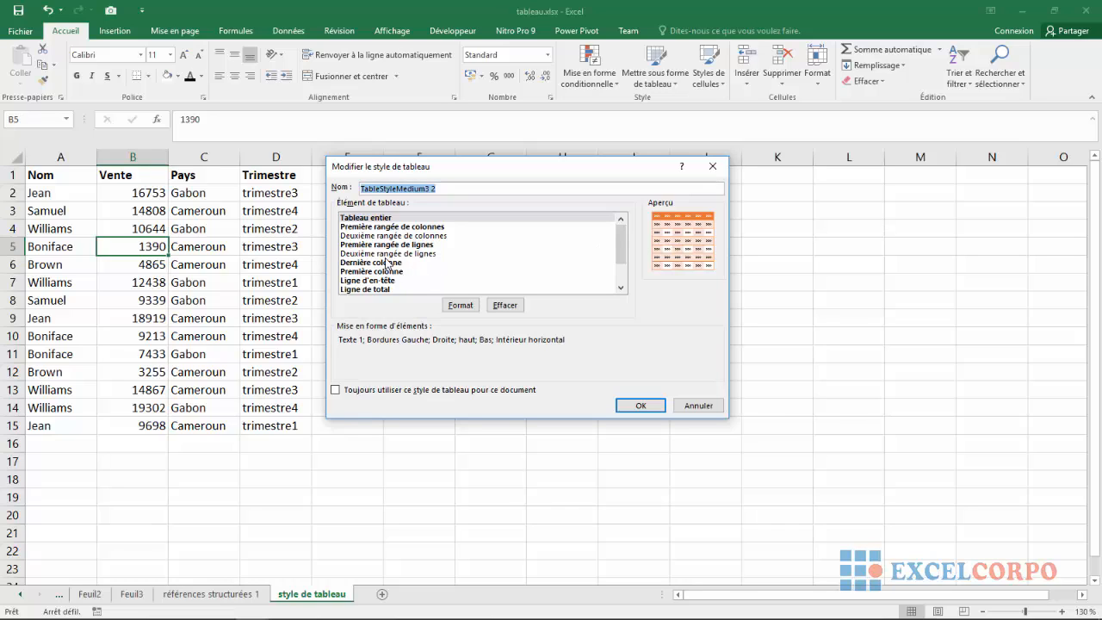
# Set the duplicated style's first column stripe (Première rangée de colonnes) fill to yellow and save the style.
pyautogui.click(372, 227)
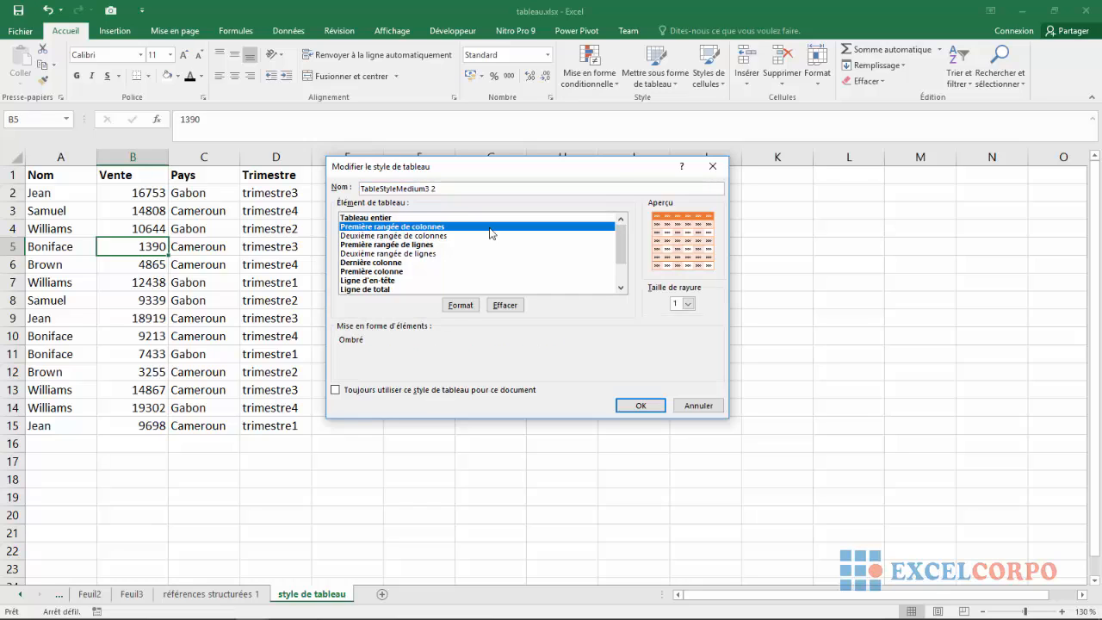
pyautogui.click(461, 306)
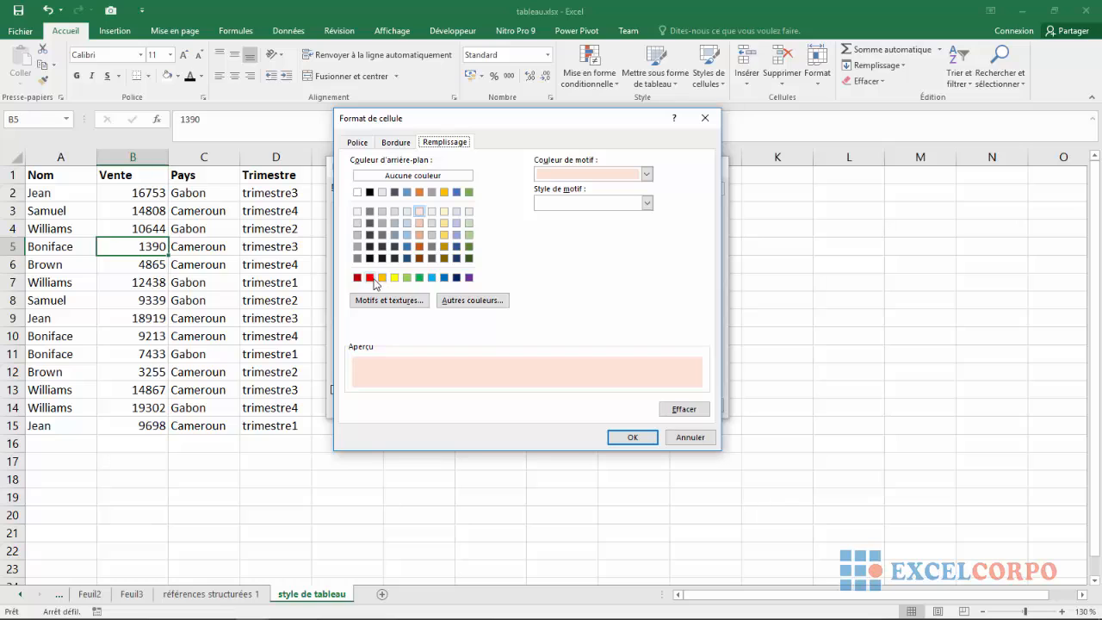
pyautogui.click(393, 279)
pyautogui.click(393, 278)
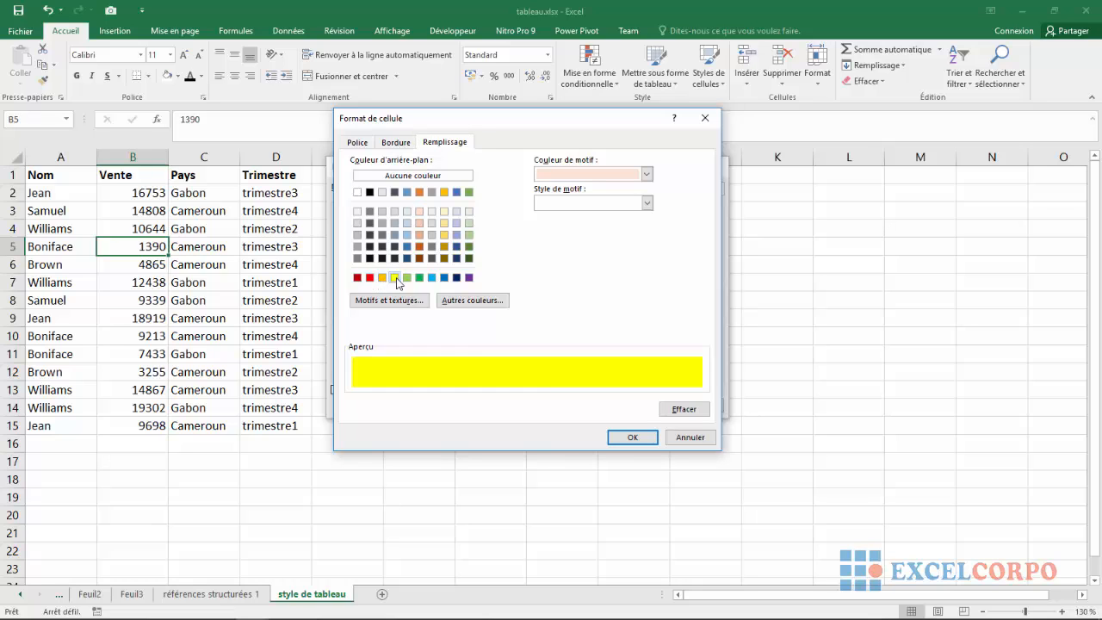
pyautogui.click(632, 437)
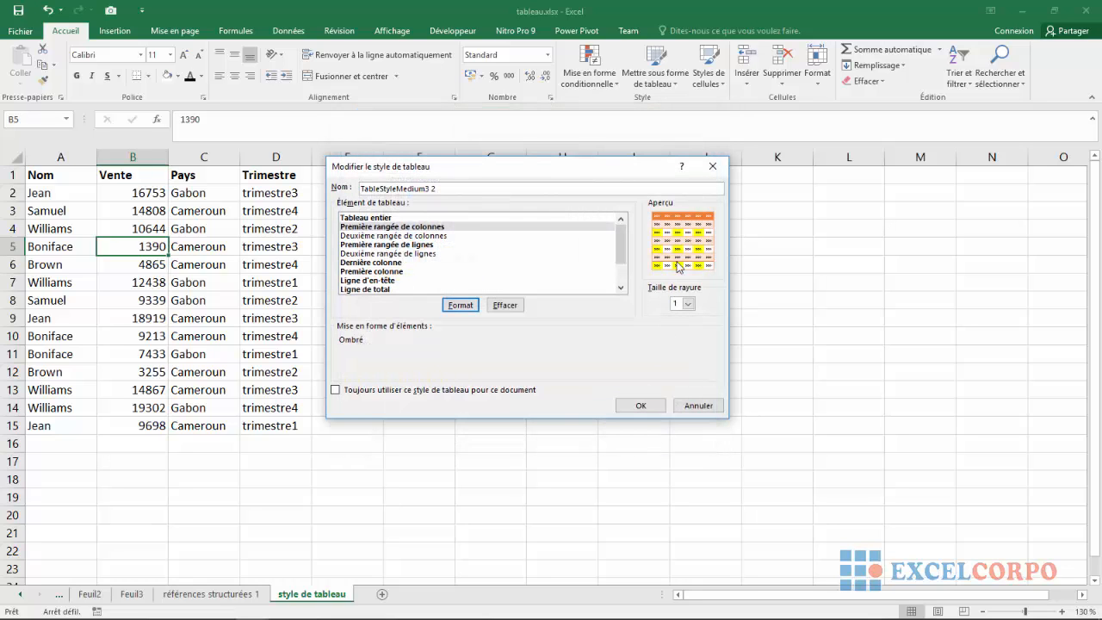
pyautogui.click(644, 406)
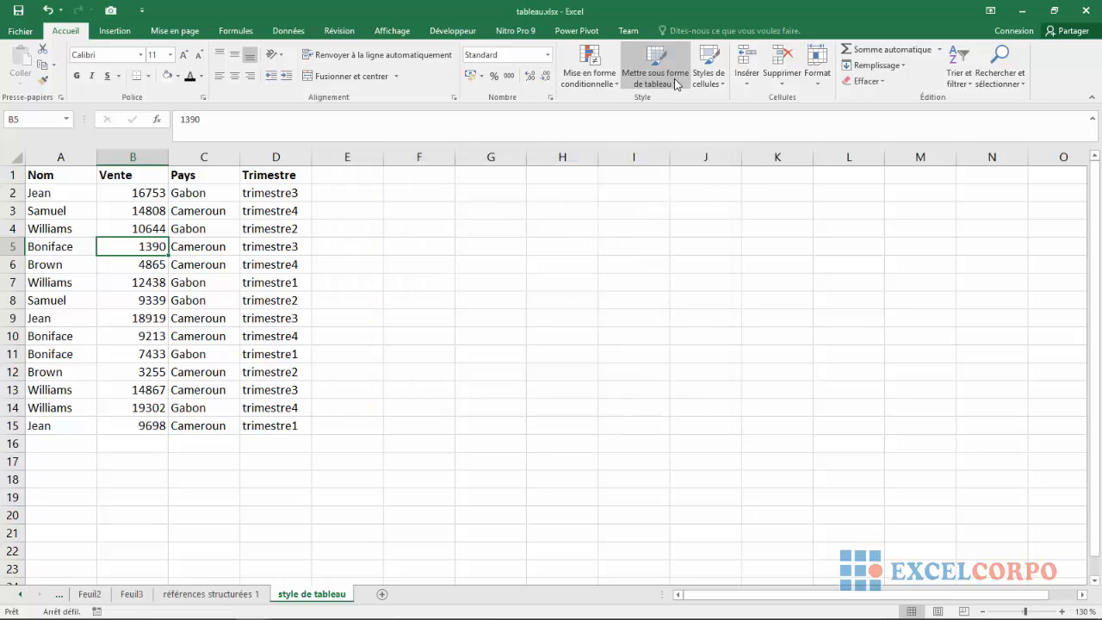
# Format the range A1:D15 as a table with headers, using the built-in orange style in the first row of the Moyen group.
pyautogui.click(676, 83)
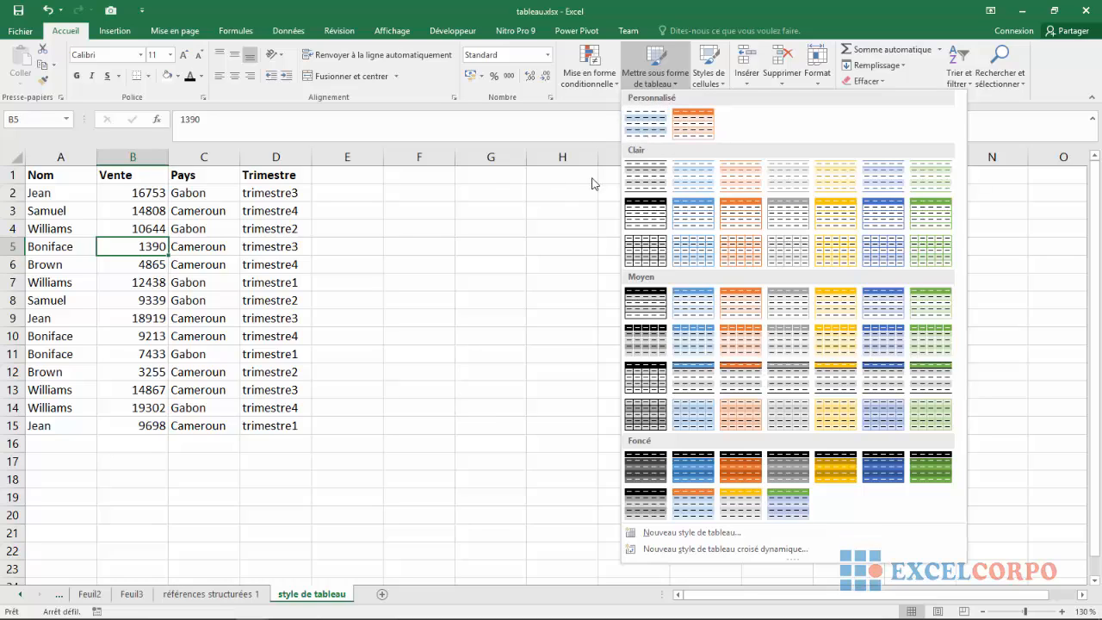
pyautogui.click(742, 301)
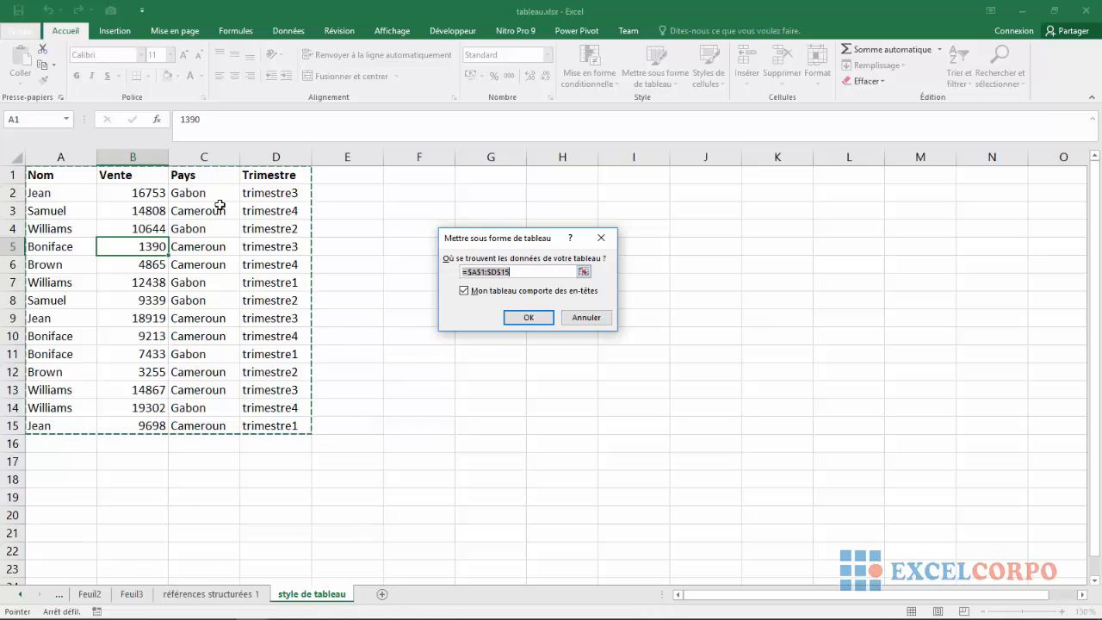
pyautogui.click(519, 317)
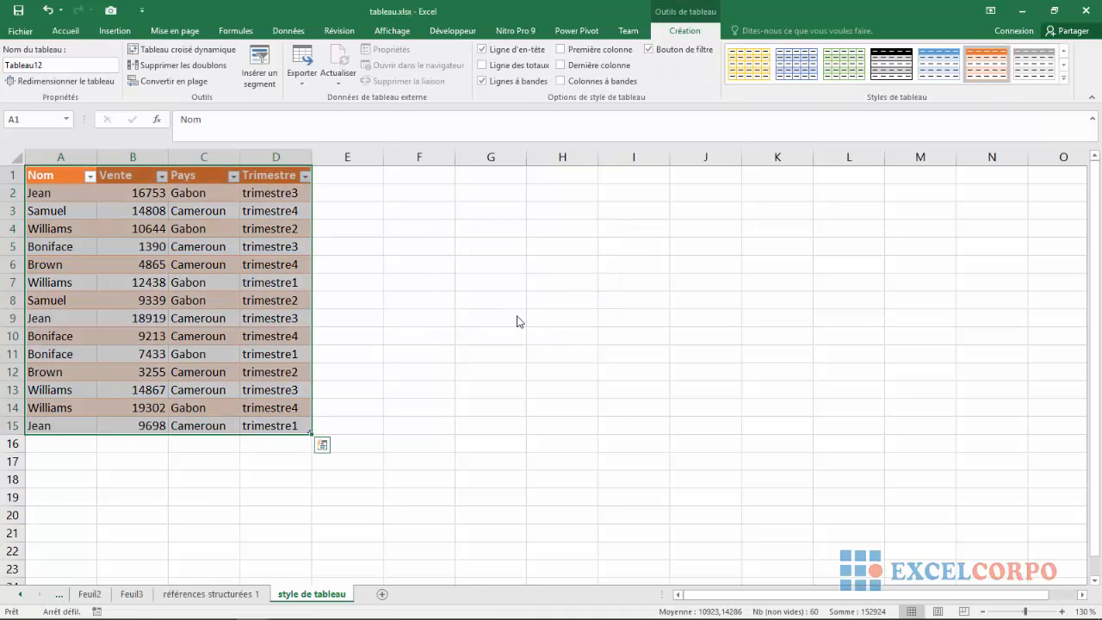
pyautogui.click(392, 271)
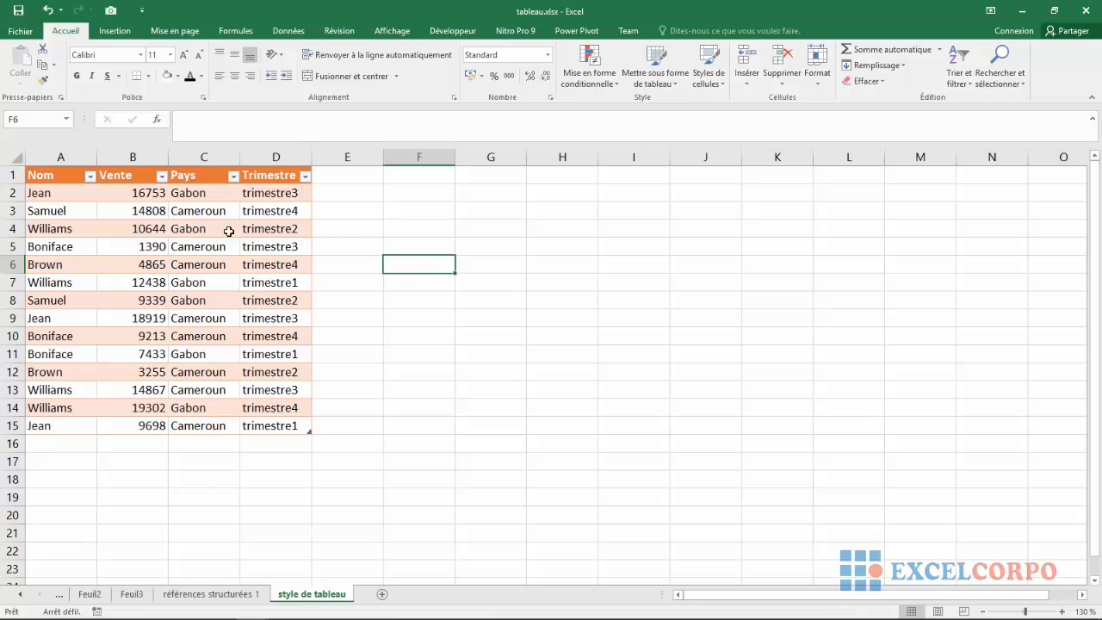
# Convert the orange table back to a normal cell range.
pyautogui.click(161, 219)
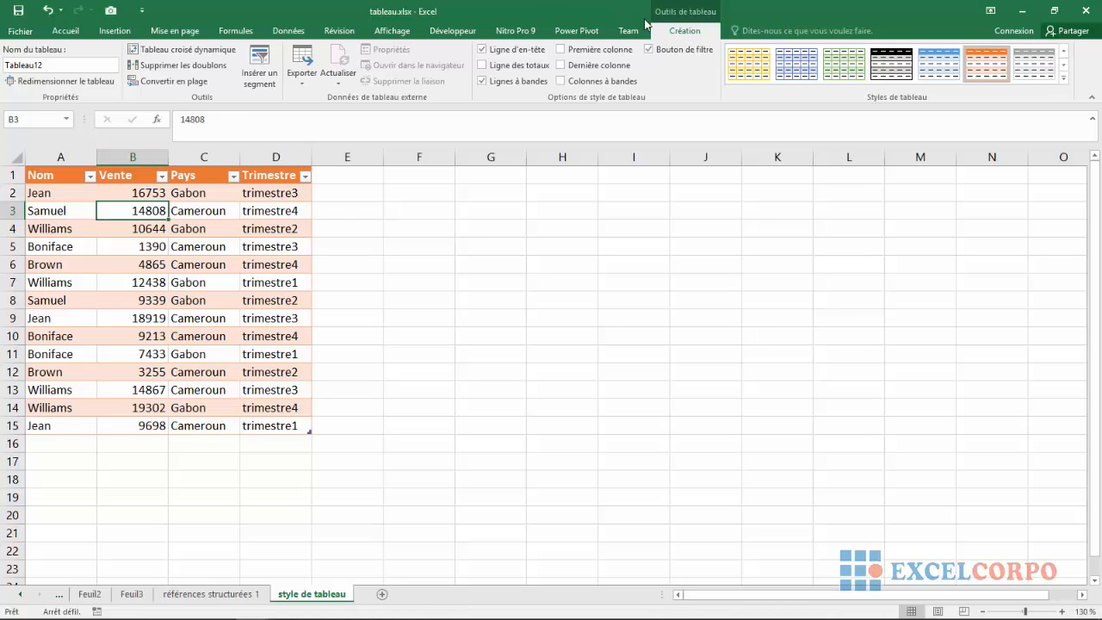
pyautogui.click(190, 89)
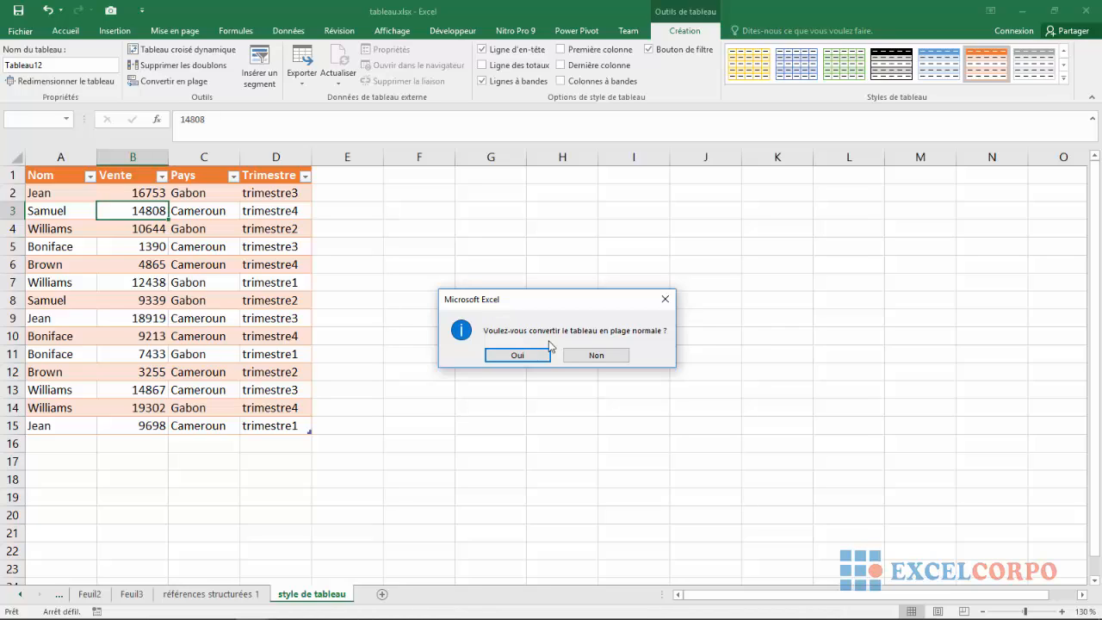
pyautogui.click(496, 357)
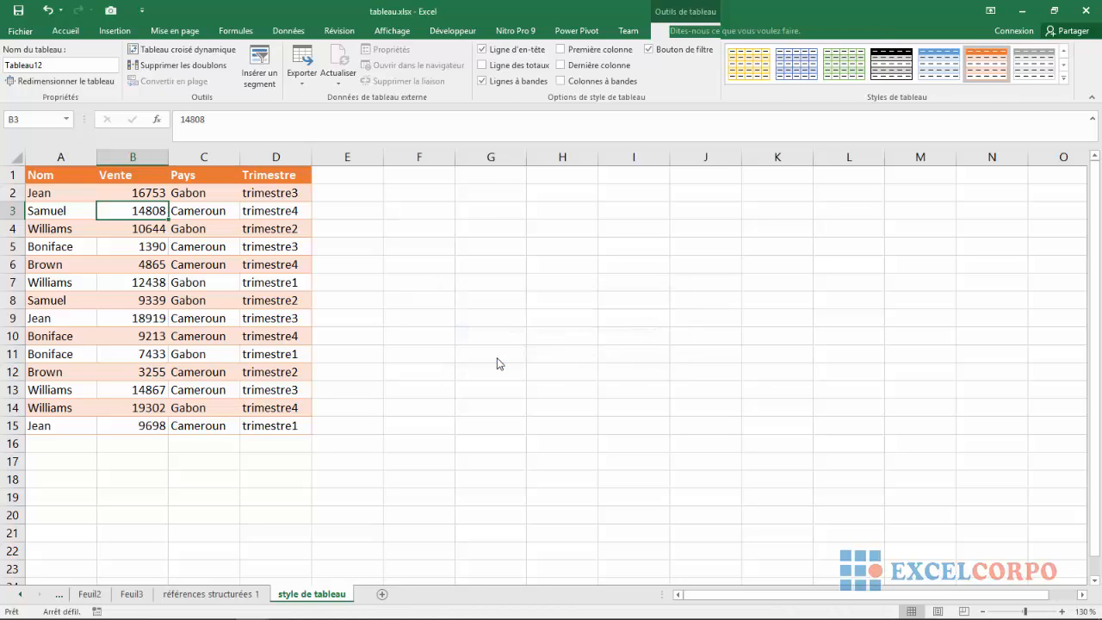
pyautogui.click(427, 269)
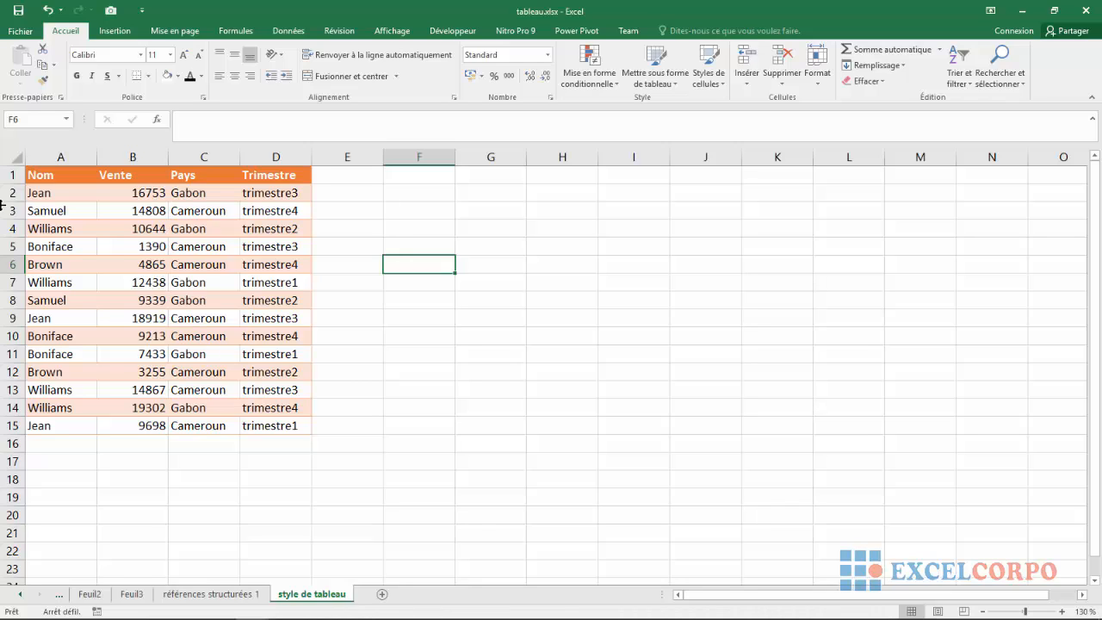
pyautogui.click(149, 245)
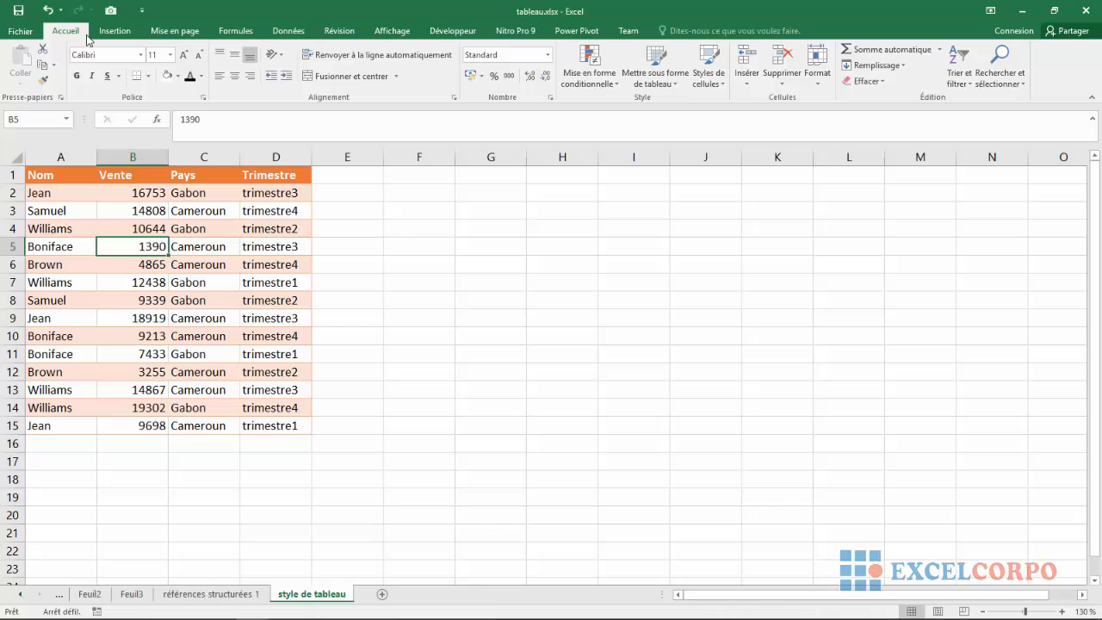
pyautogui.click(719, 334)
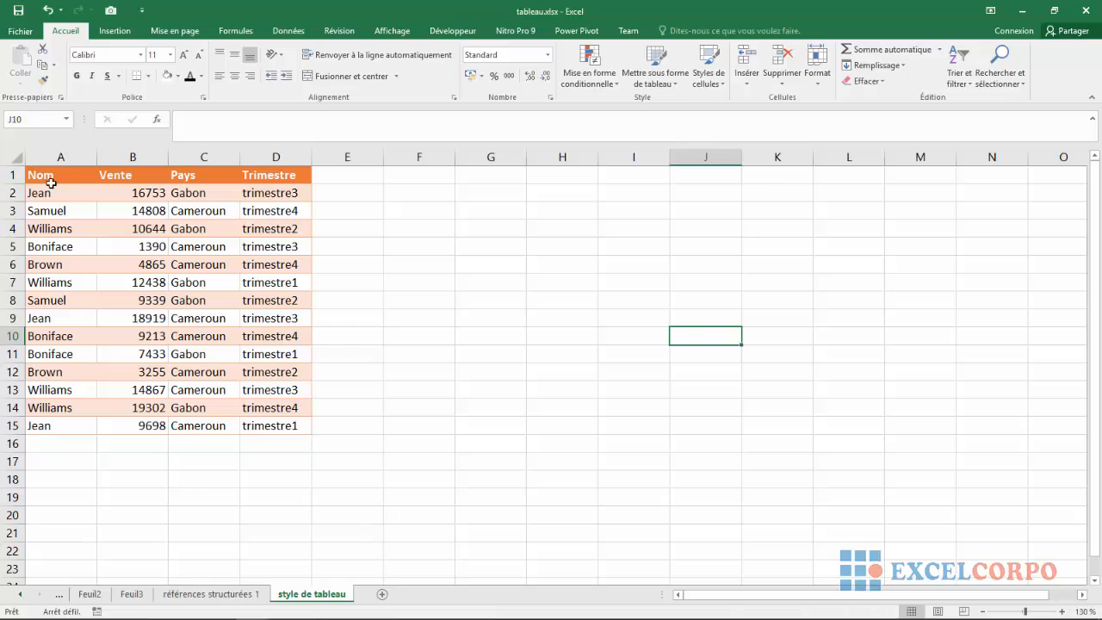
pyautogui.moveTo(51, 183); pyautogui.dragTo(264, 422)
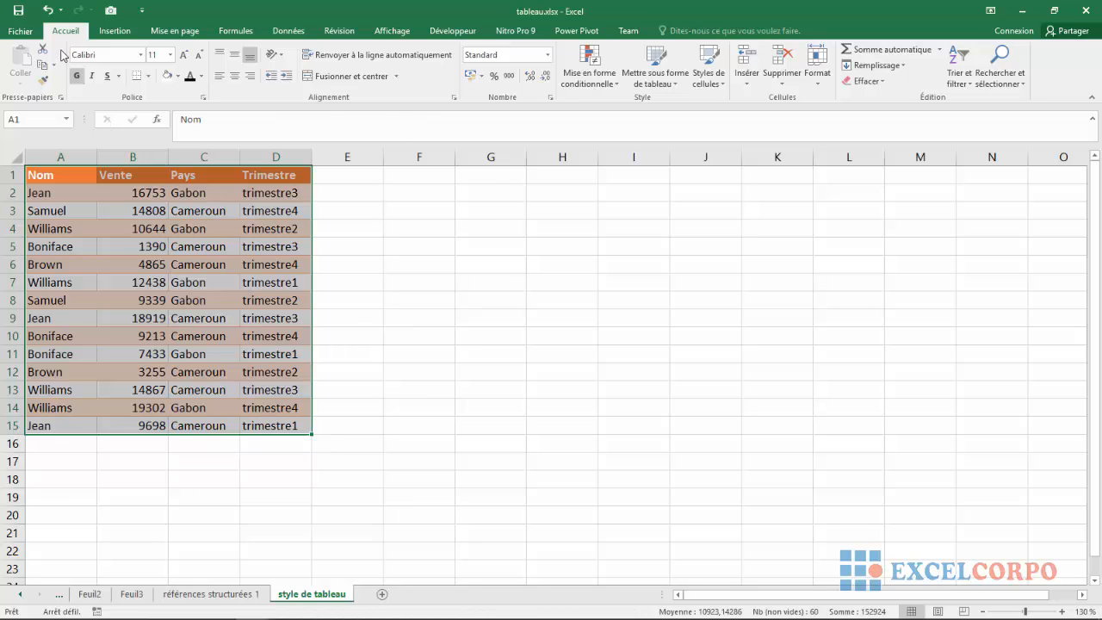
pyautogui.doubleClick(687, 227)
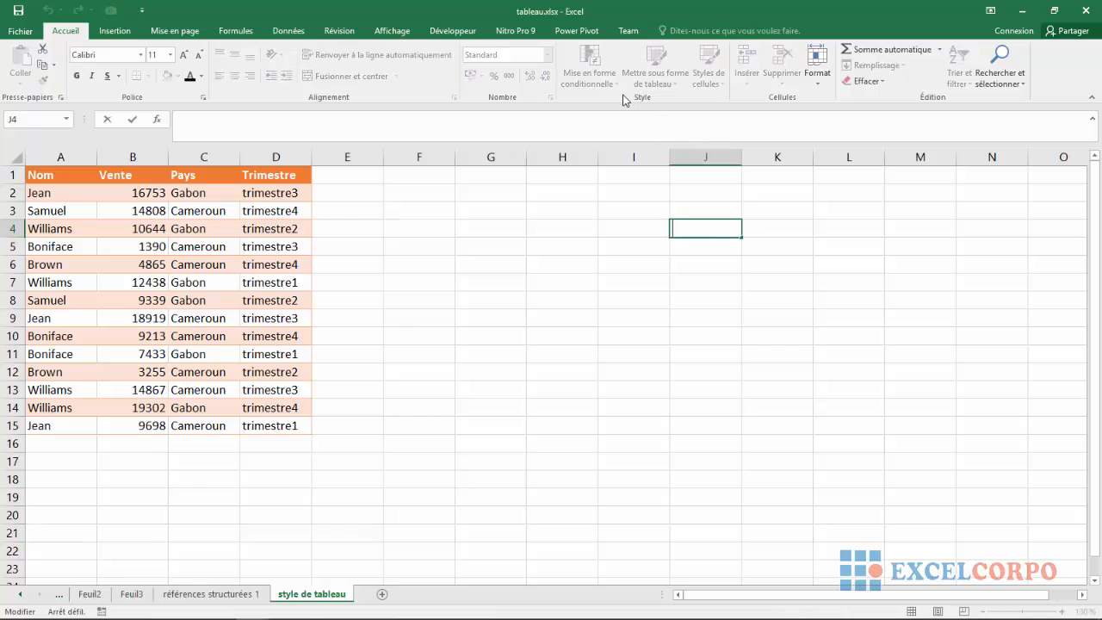
pyautogui.click(462, 315)
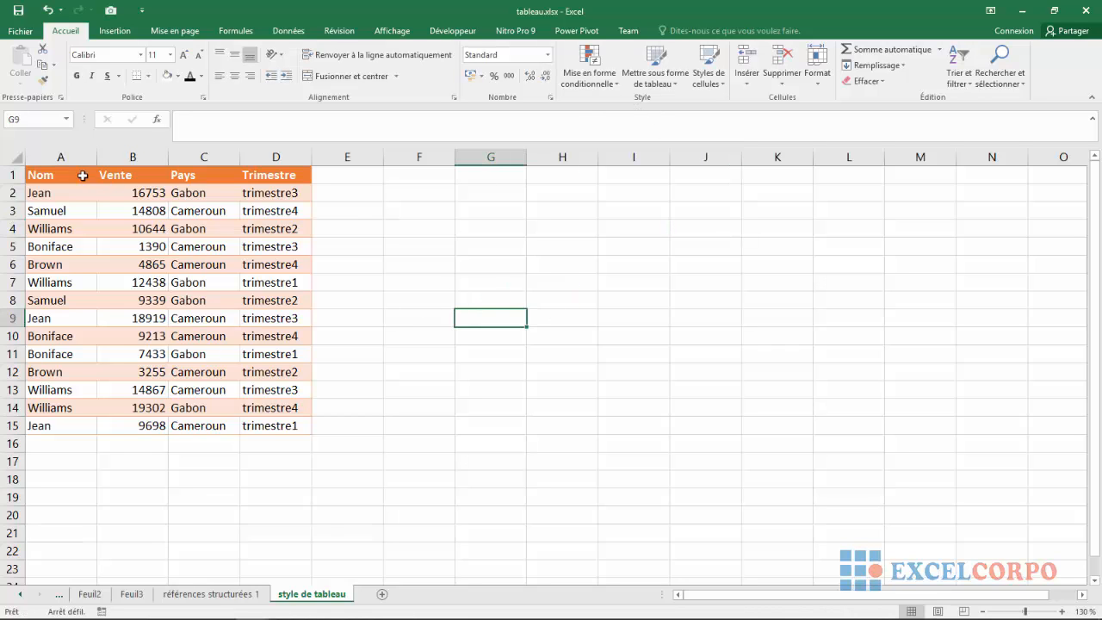
# Apply the Normal cell style to the range A1:D15 to clear the leftover table formatting.
pyautogui.moveTo(60, 172); pyautogui.dragTo(298, 425)
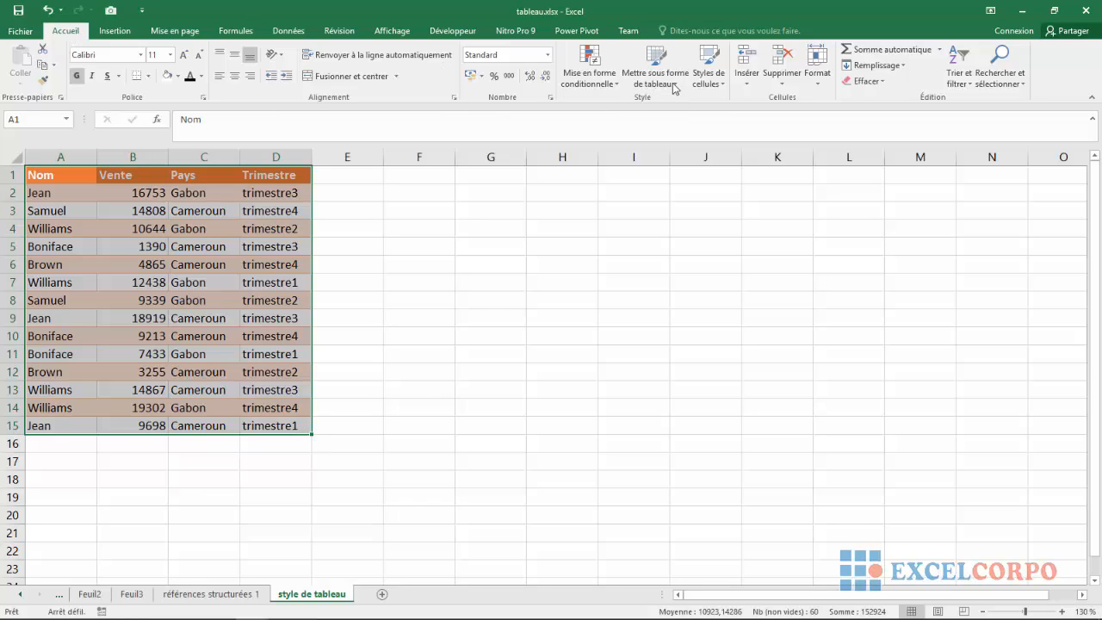
pyautogui.click(722, 87)
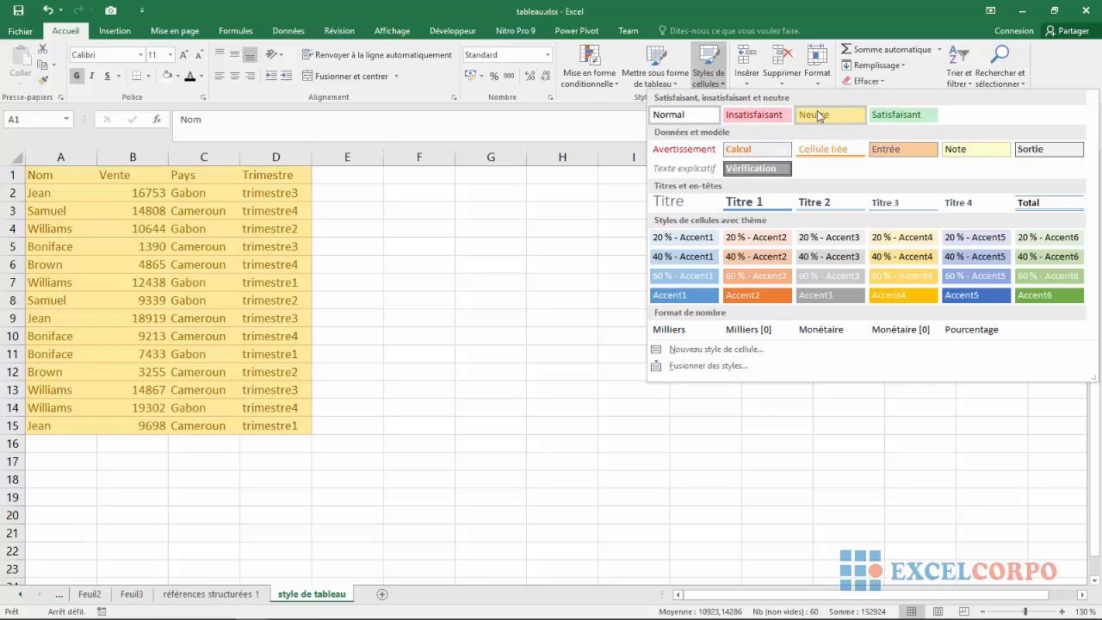
pyautogui.click(674, 115)
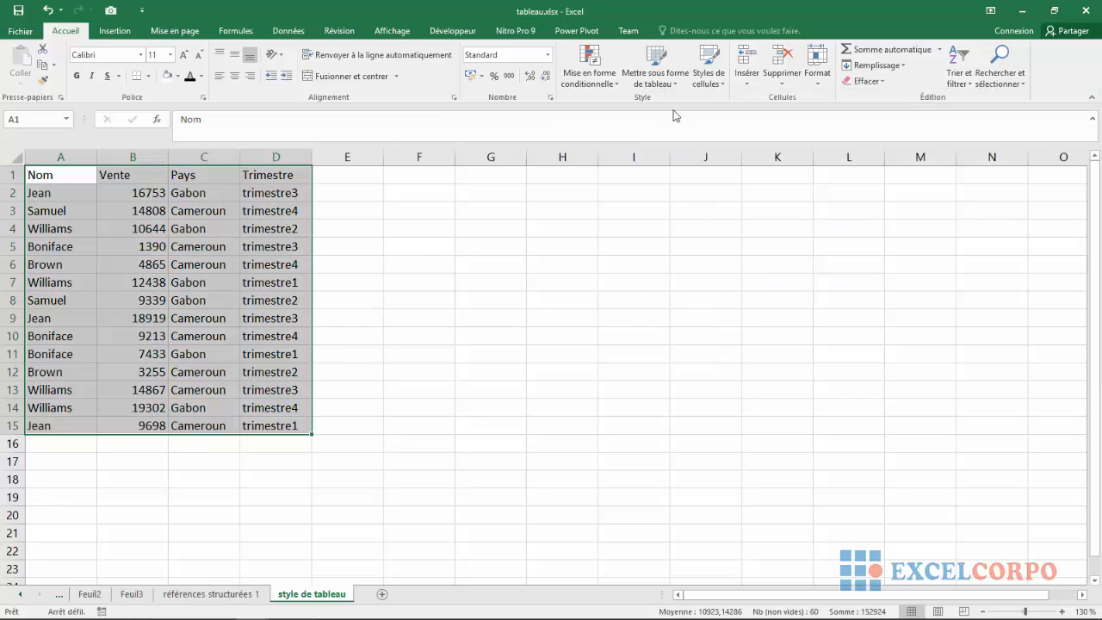
pyautogui.click(422, 255)
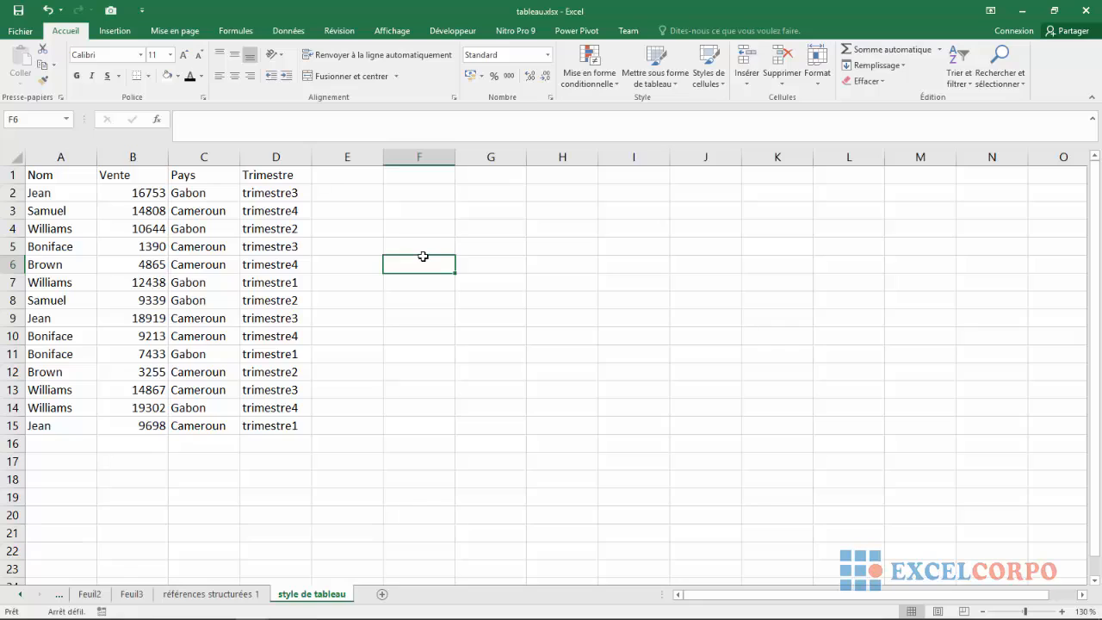